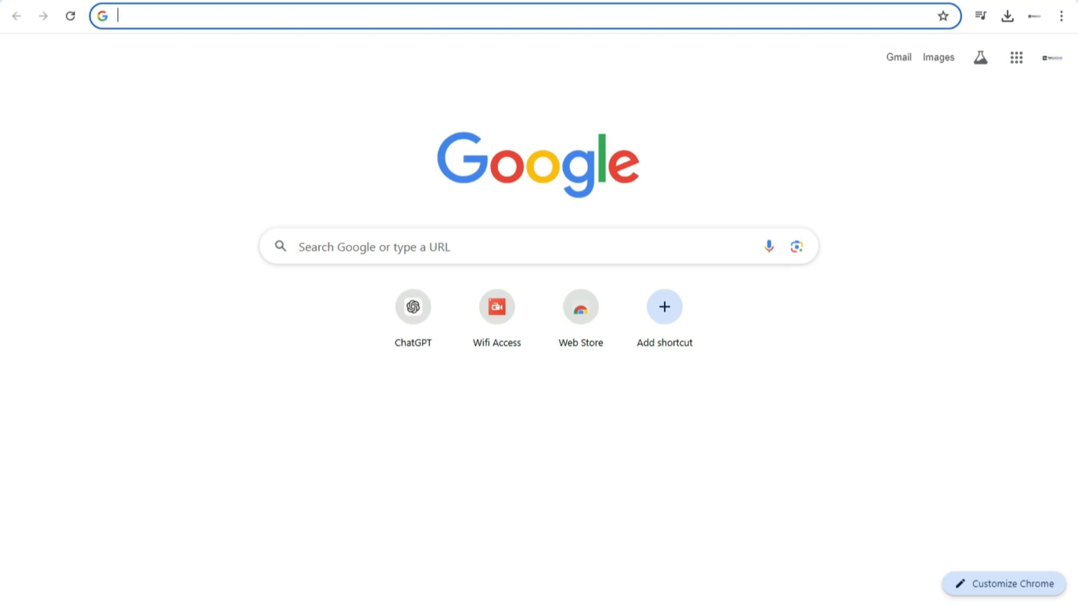
Search Google for "qr code generator" and open the QRCode Monkey result in a new tab
{"action": "left_click", "coordinate": [299, 247]}
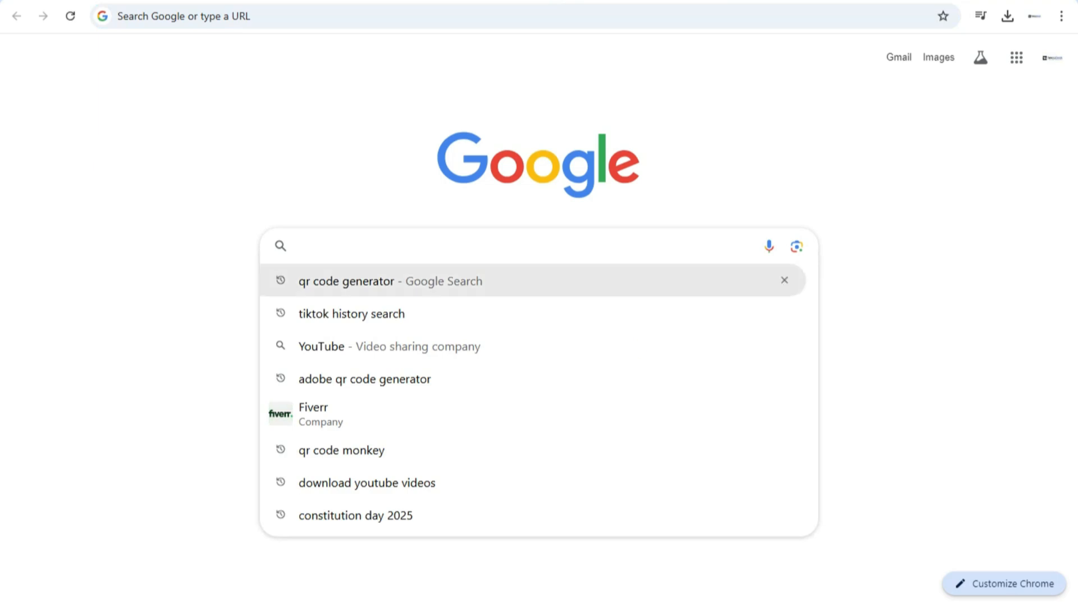
{"action": "left_click", "coordinate": [346, 281]}
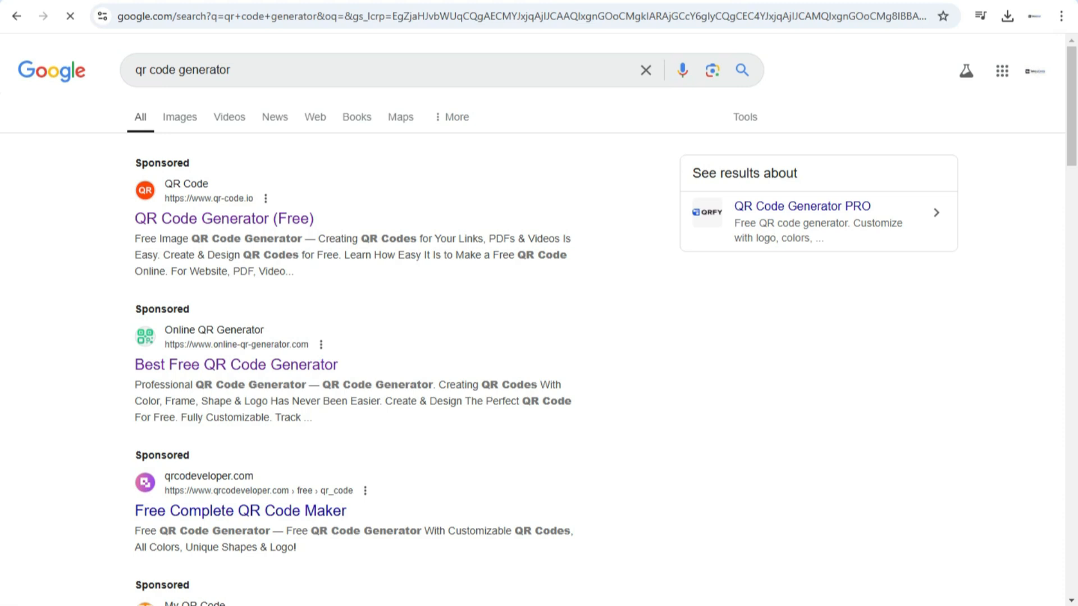
{"action": "scroll", "coordinate": [533, 320], "scroll_direction": "down", "scroll_amount": 1}
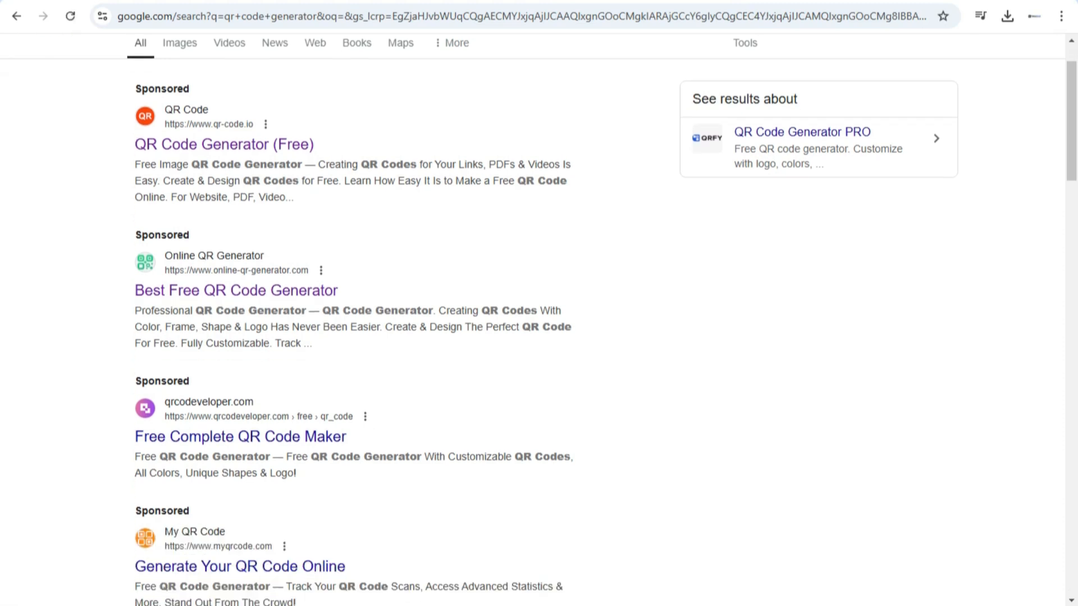
{"action": "scroll", "coordinate": [532, 320], "scroll_direction": "down", "scroll_amount": 4}
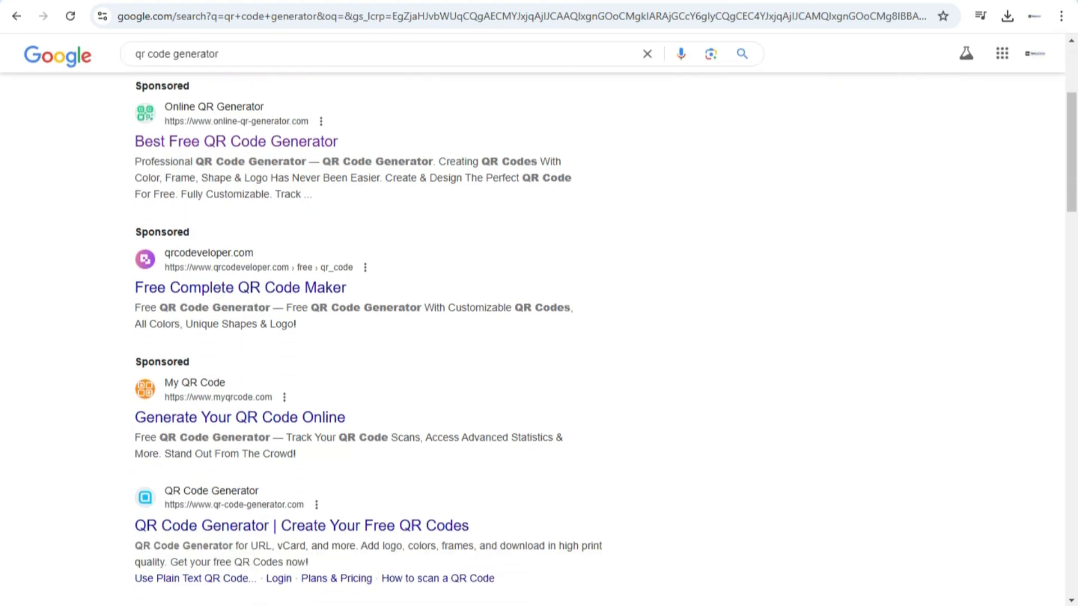
{"action": "scroll", "coordinate": [337, 473], "scroll_direction": "down", "scroll_amount": 4}
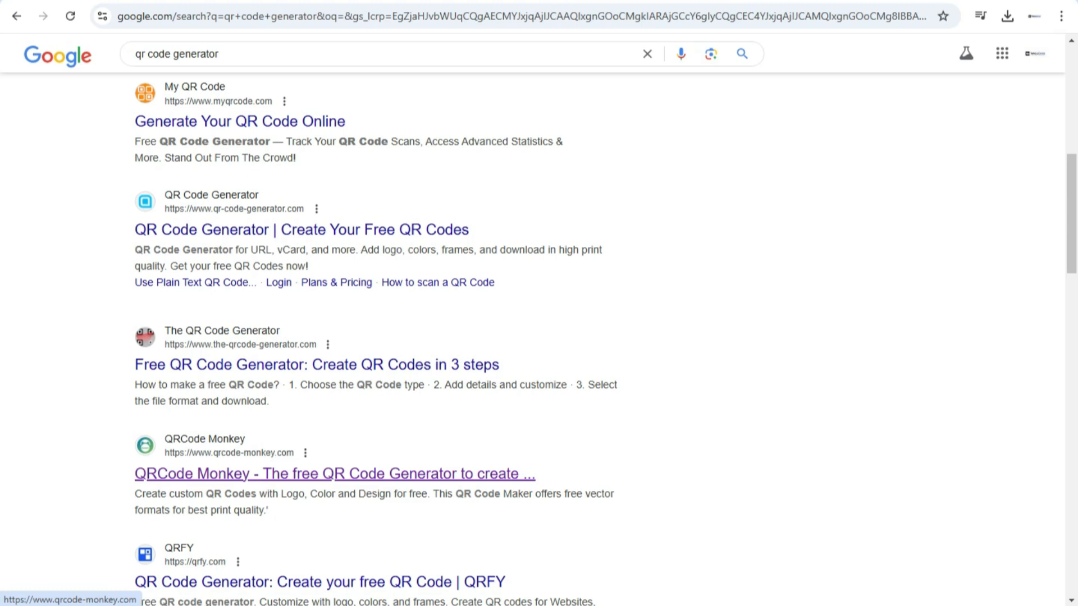
{"action": "right_click", "coordinate": [241, 474]}
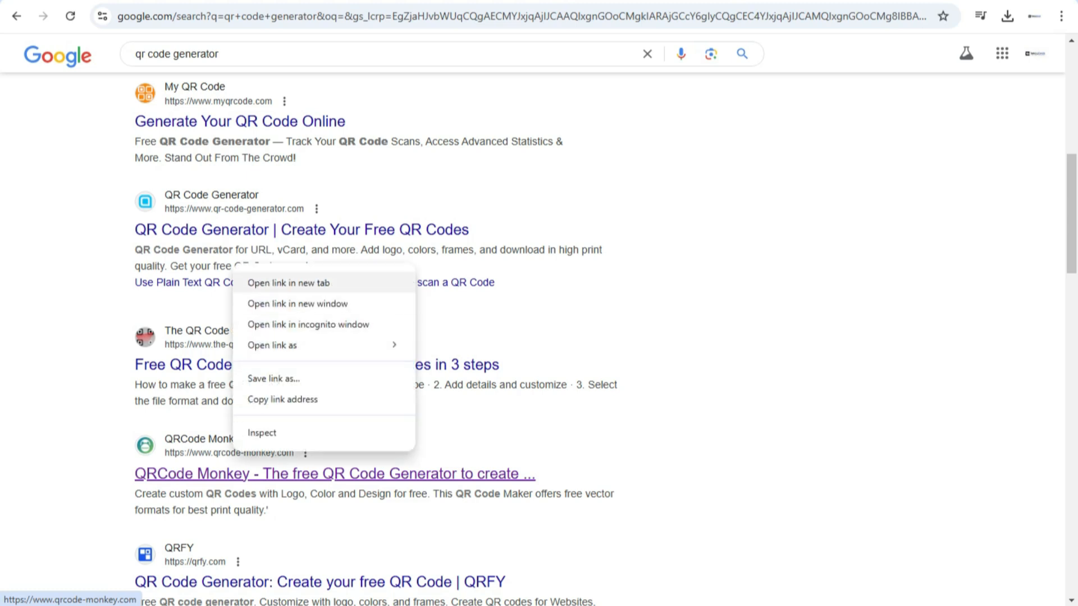
{"action": "left_click", "coordinate": [264, 282]}
{"action": "key", "text": "ctrl+Tab"}
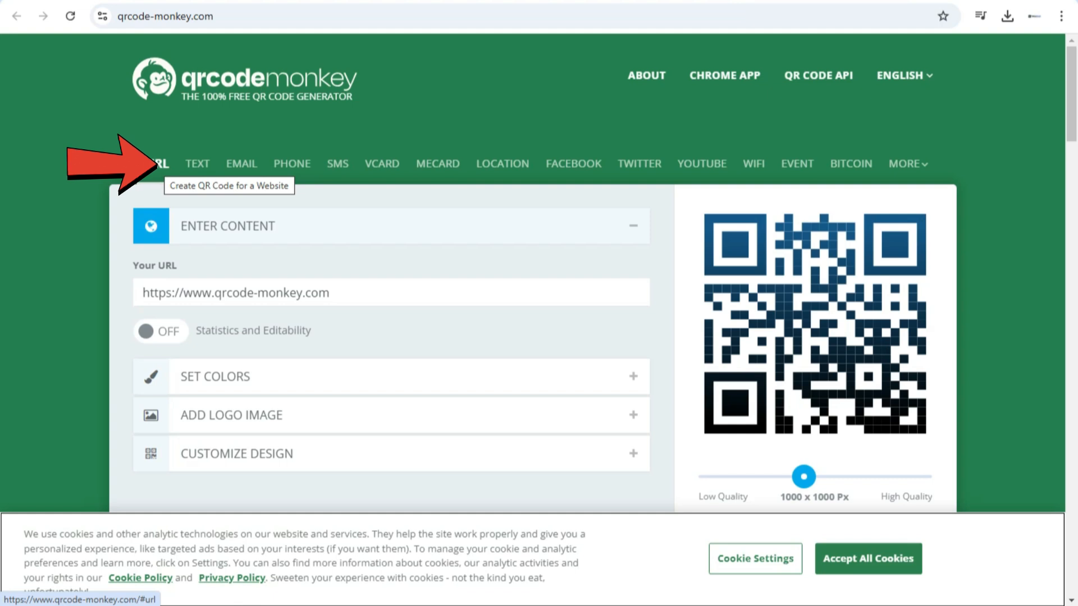
Examine the input forms for the text, email, phone, SMS, vCard, MeCard, location and Facebook QR code types
{"action": "left_click", "coordinate": [197, 163]}
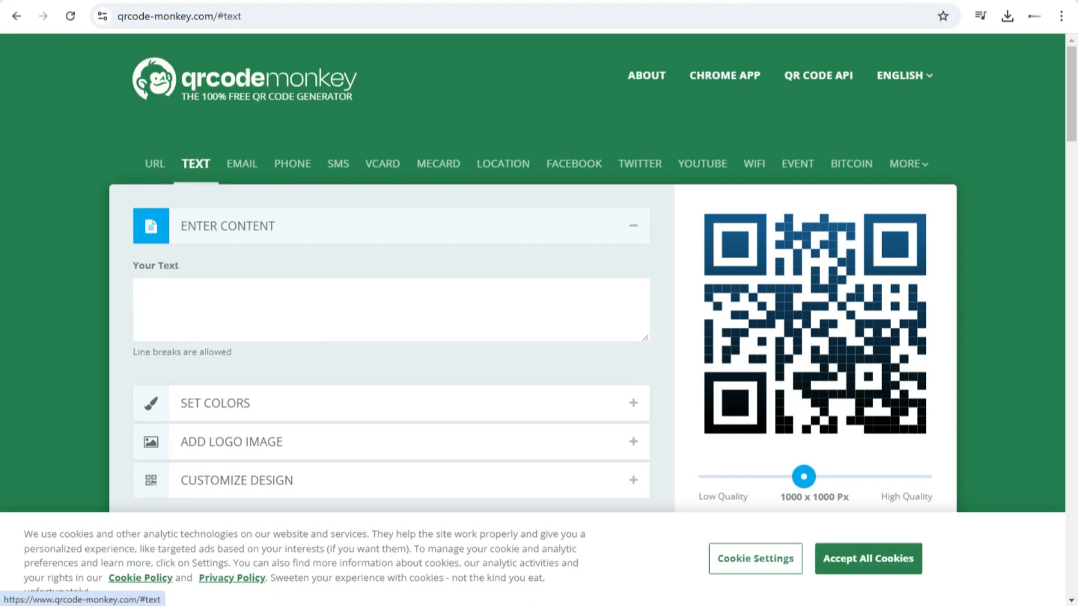
{"action": "left_click", "coordinate": [144, 293]}
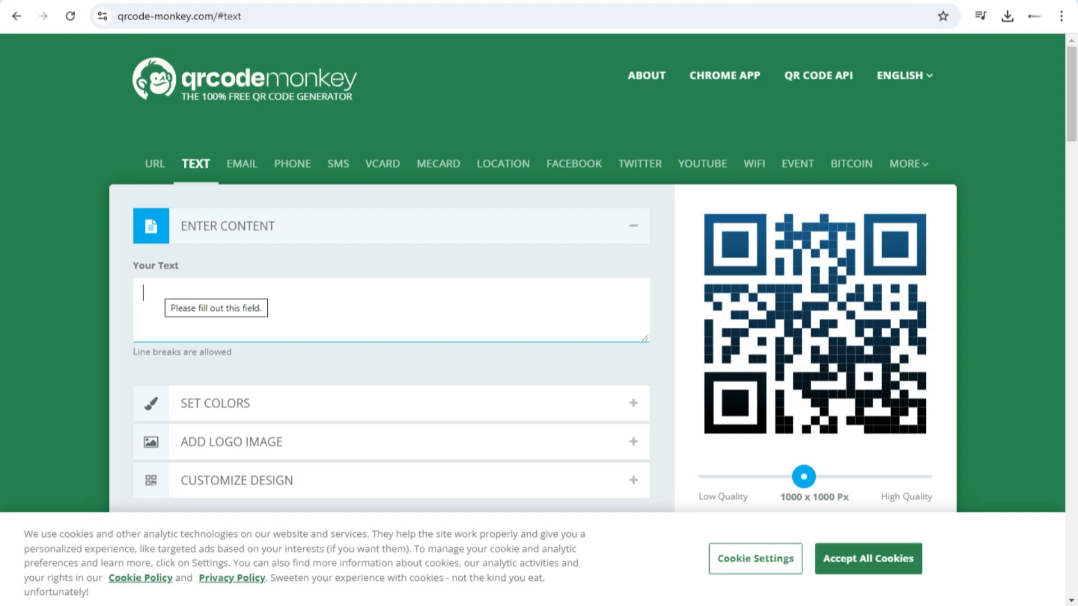
{"action": "left_click", "coordinate": [240, 164]}
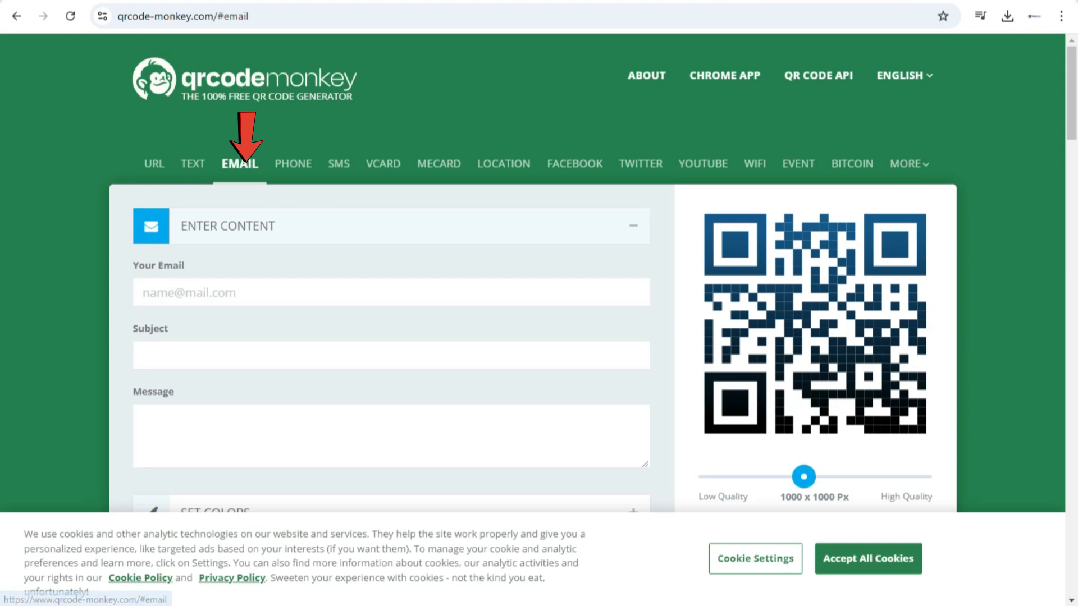
{"action": "left_click", "coordinate": [189, 293]}
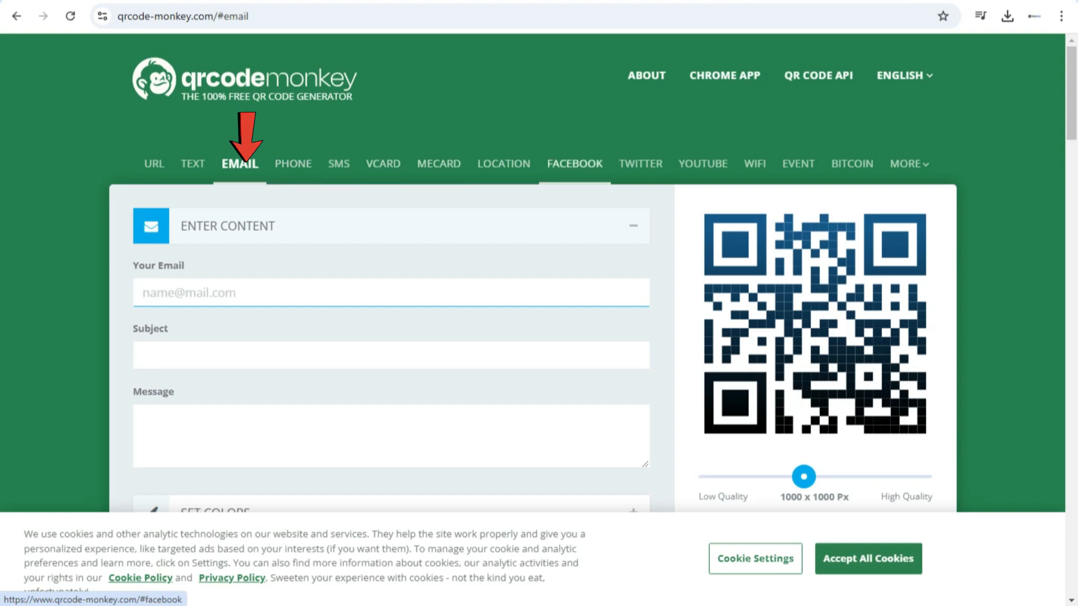
{"action": "left_click", "coordinate": [293, 164]}
{"action": "left_click", "coordinate": [338, 163]}
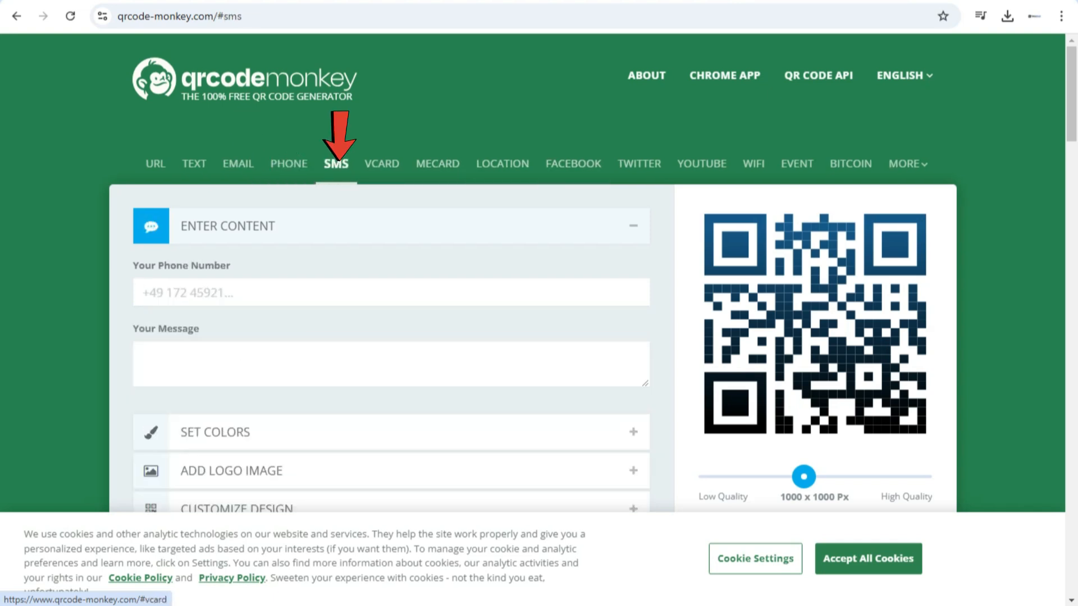
{"action": "left_click", "coordinate": [382, 163]}
{"action": "left_click", "coordinate": [436, 163]}
{"action": "left_click", "coordinate": [501, 163]}
{"action": "left_click", "coordinate": [576, 163]}
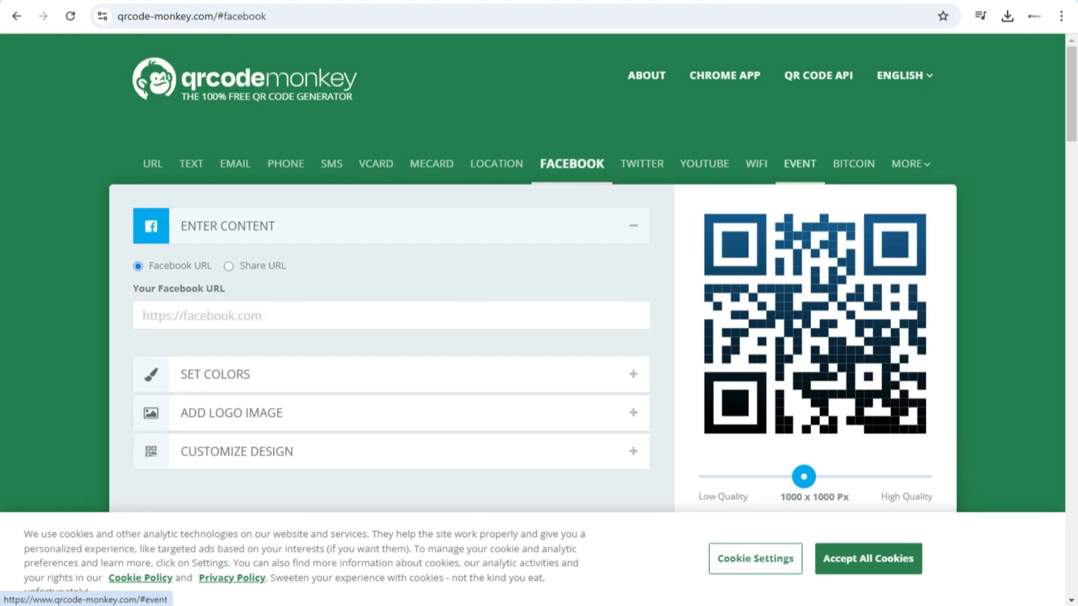
Switch to the Event QR code type, enter a birthday party title and set the event location to Accra
{"action": "left_click", "coordinate": [799, 164]}
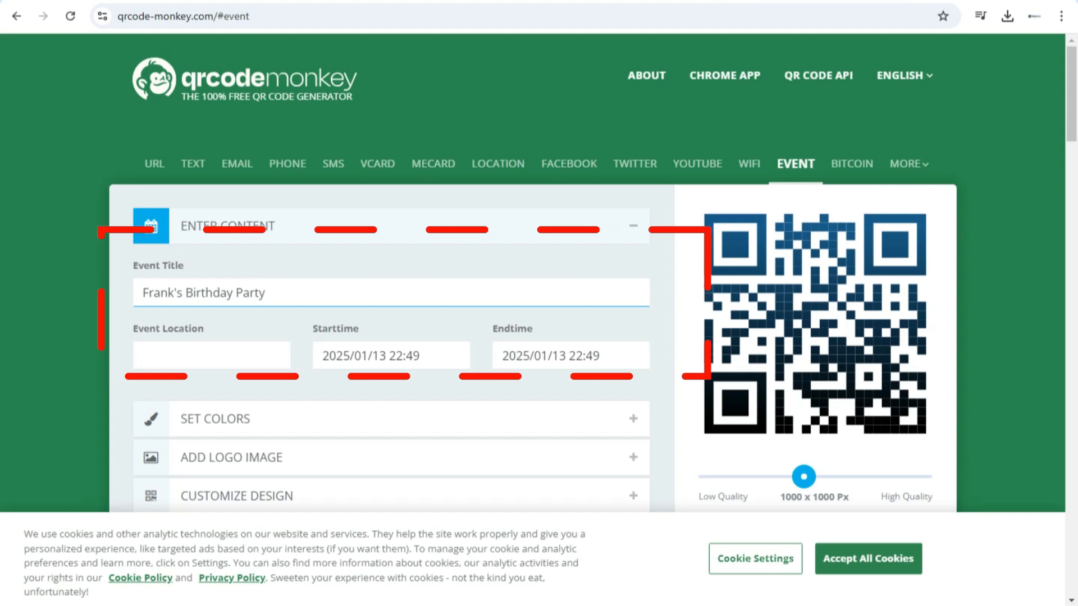
{"action": "left_click", "coordinate": [144, 355]}
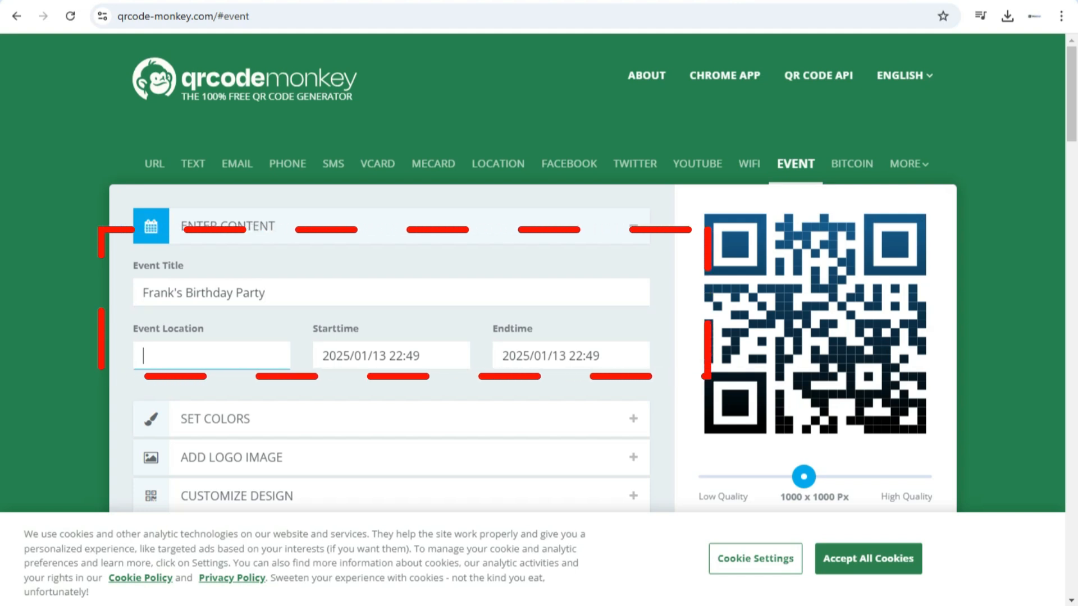
{"action": "type", "text": "Accra"}
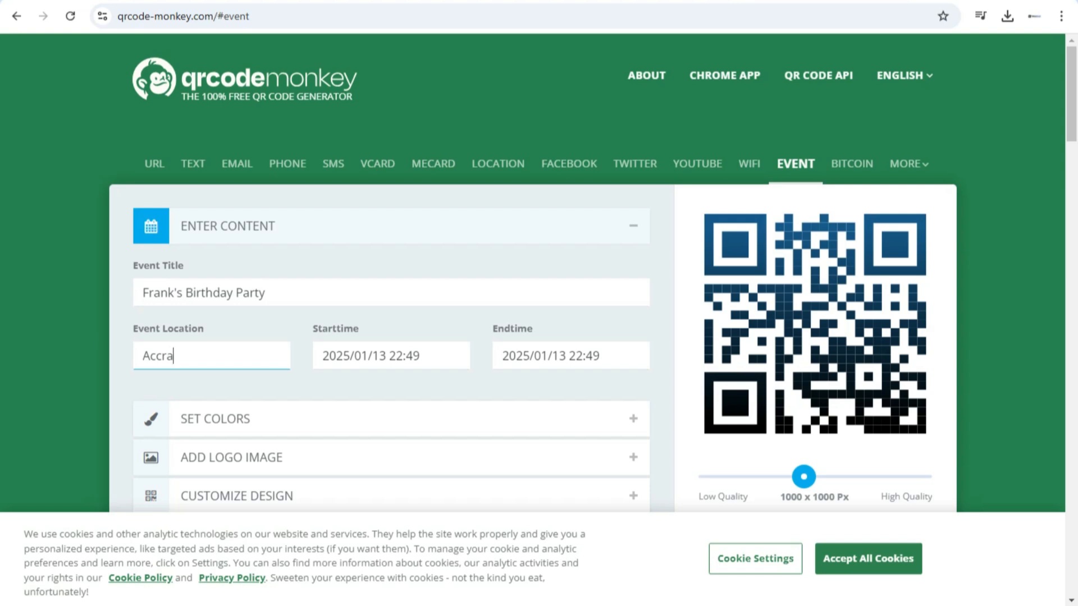
Set the event's start date to 2025/02/06
{"action": "left_click", "coordinate": [382, 355]}
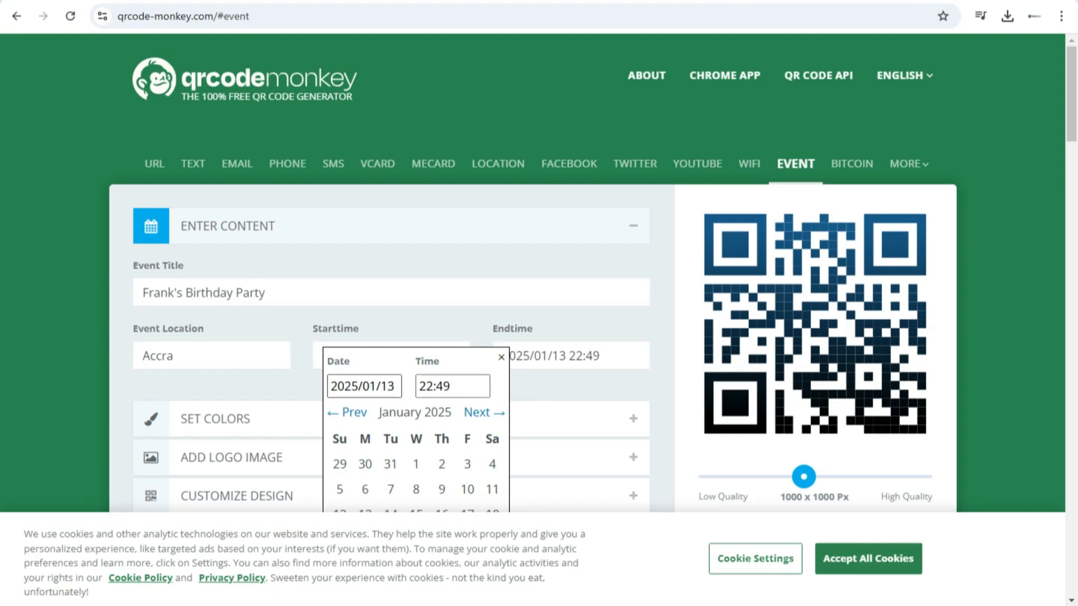
{"action": "left_click", "coordinate": [442, 489]}
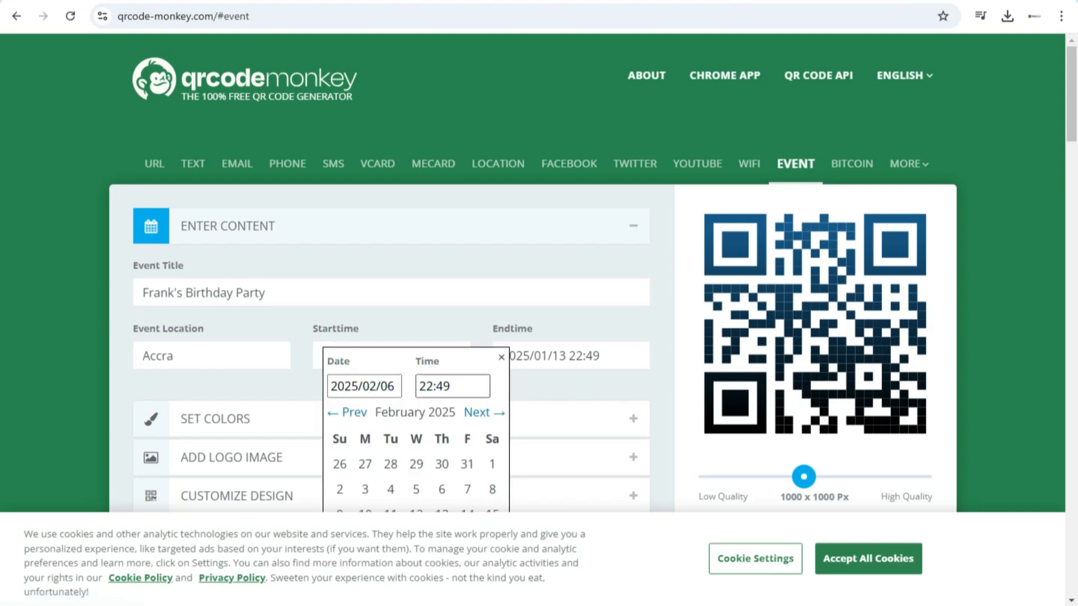
{"action": "left_click", "coordinate": [501, 357]}
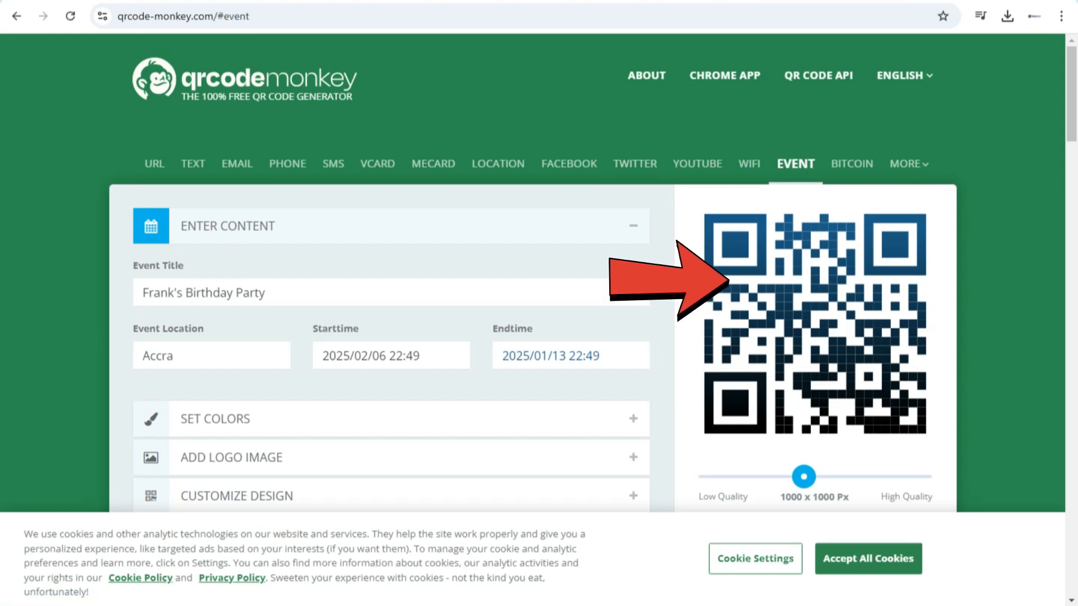
Set the foreground to the single color #0D40AC and create the QR code
{"action": "scroll", "coordinate": [533, 309], "scroll_direction": "down", "scroll_amount": 1}
{"action": "left_click", "coordinate": [216, 344]}
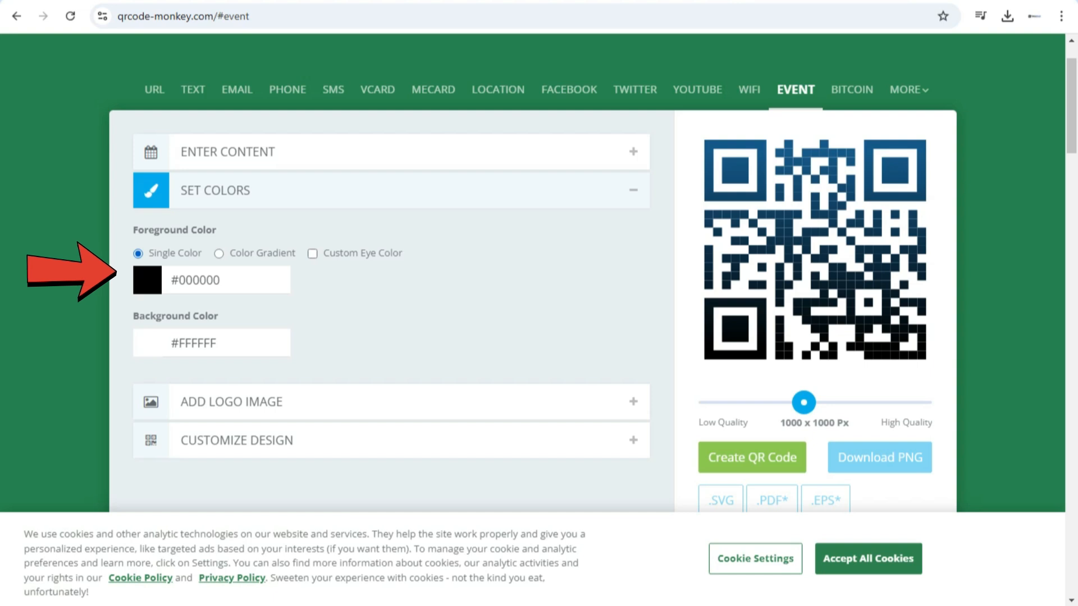
{"action": "left_click", "coordinate": [218, 253]}
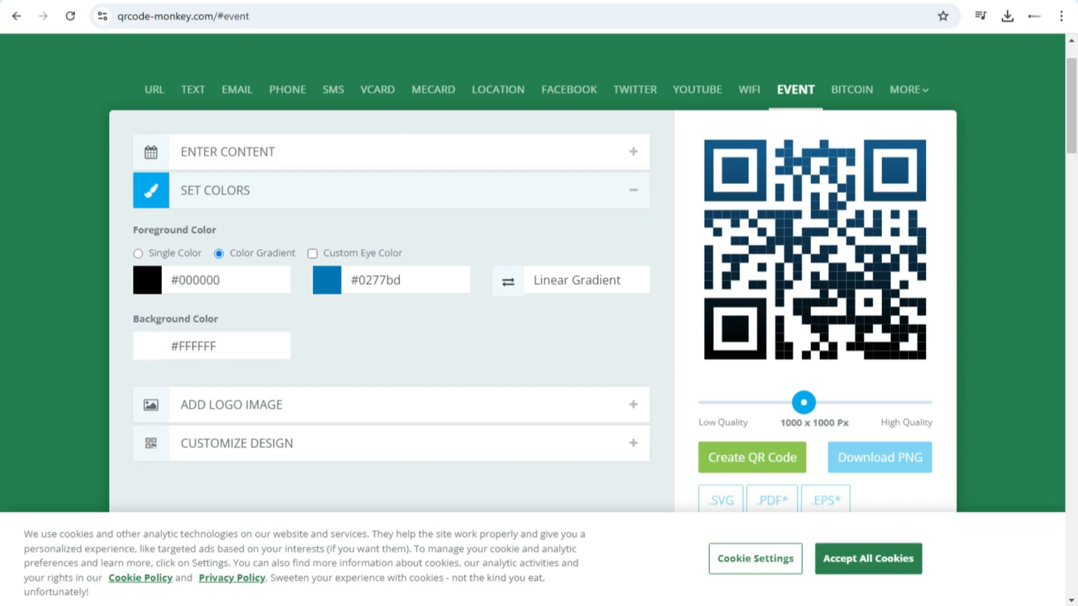
{"action": "left_click", "coordinate": [138, 253]}
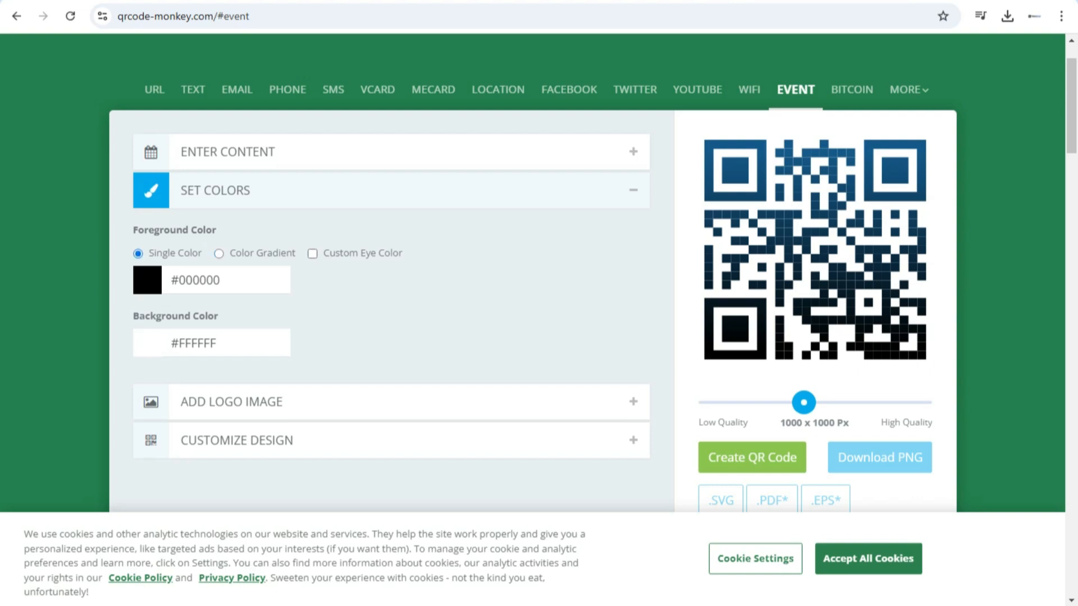
{"action": "left_click", "coordinate": [147, 280]}
{"action": "mouse_move", "coordinate": [241, 348]}
{"action": "left_mouse_down"}
{"action": "mouse_move", "coordinate": [234, 368]}
{"action": "mouse_move", "coordinate": [238, 357]}
{"action": "left_mouse_up"}
{"action": "left_click_drag", "start_coordinate": [254, 331], "coordinate": [254, 338]}
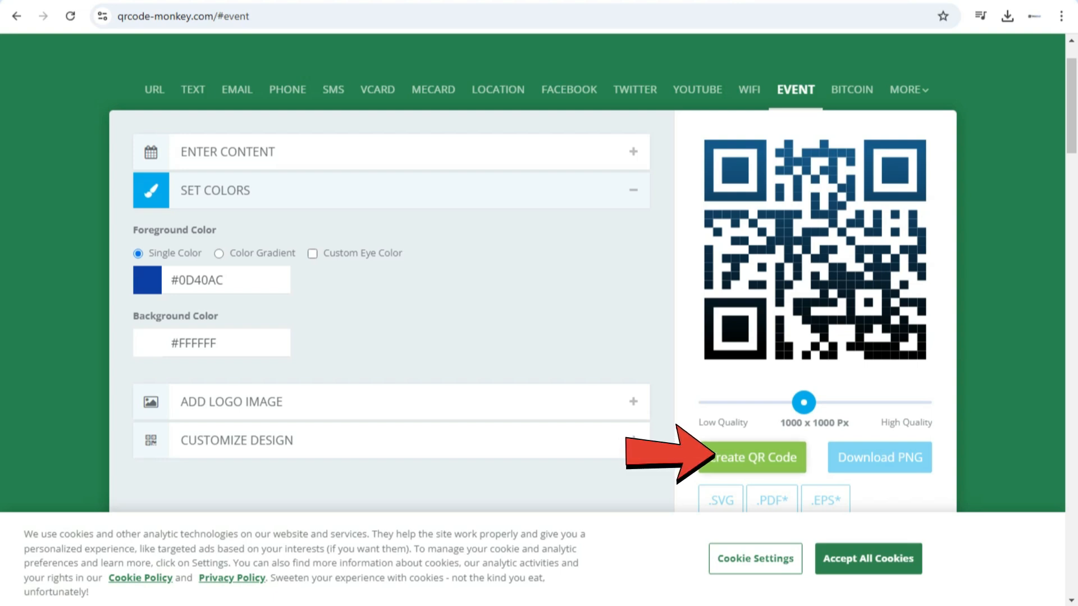
{"action": "left_click", "coordinate": [752, 457]}
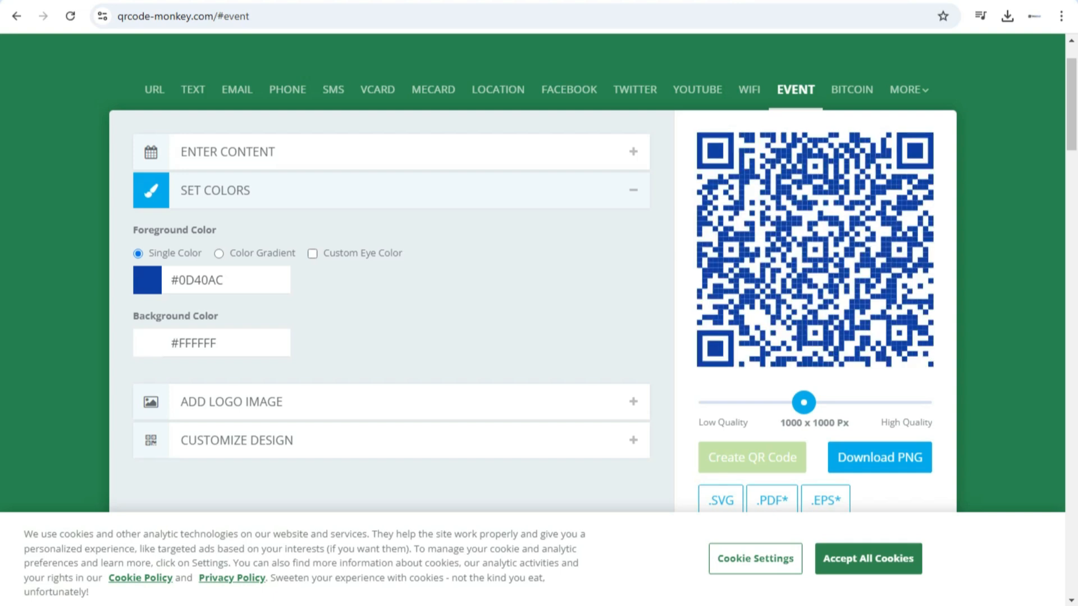
Open the logo image settings and look through the gallery of ready-made logos
{"action": "left_click", "coordinate": [231, 401]}
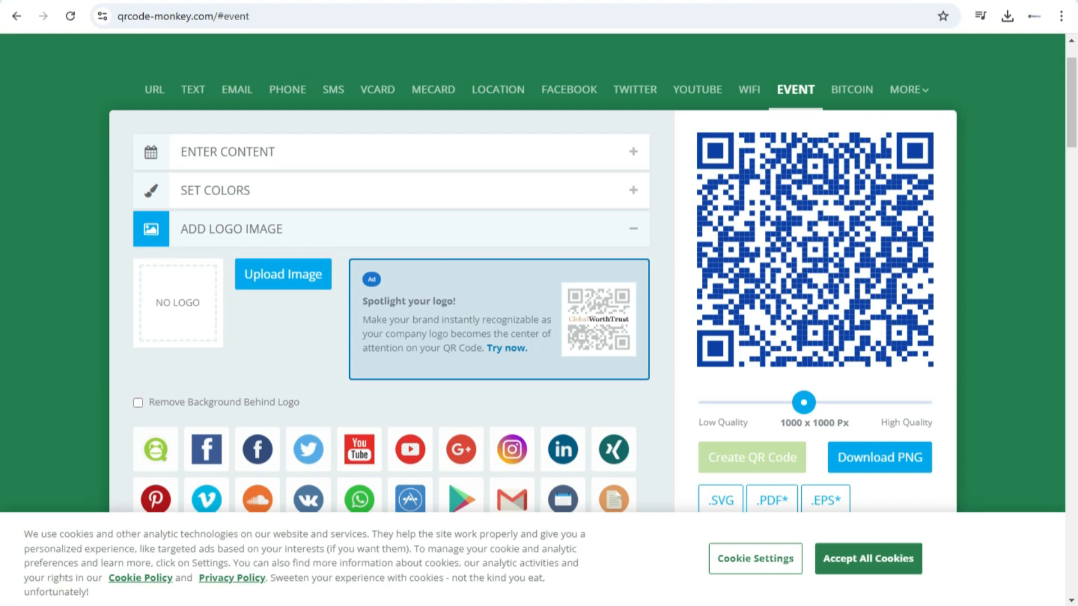
{"action": "scroll", "coordinate": [532, 252], "scroll_direction": "down", "scroll_amount": 4}
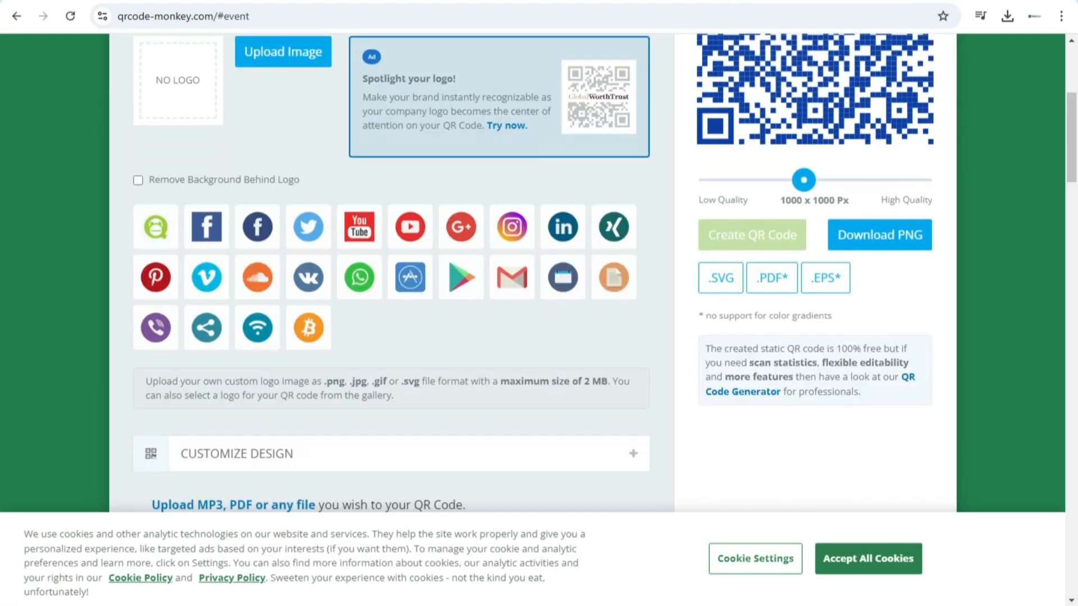
{"action": "scroll", "coordinate": [532, 253], "scroll_direction": "down", "scroll_amount": 3}
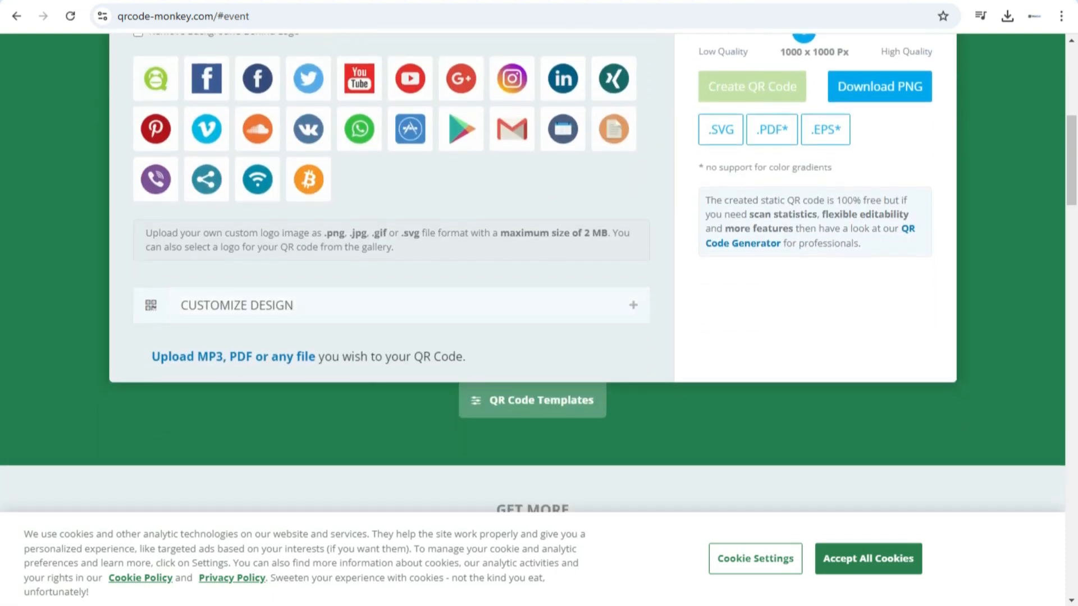
Change the QR code's body shape to the round-dot pattern, fourth in the first row, and regenerate the code
{"action": "left_click", "coordinate": [237, 305]}
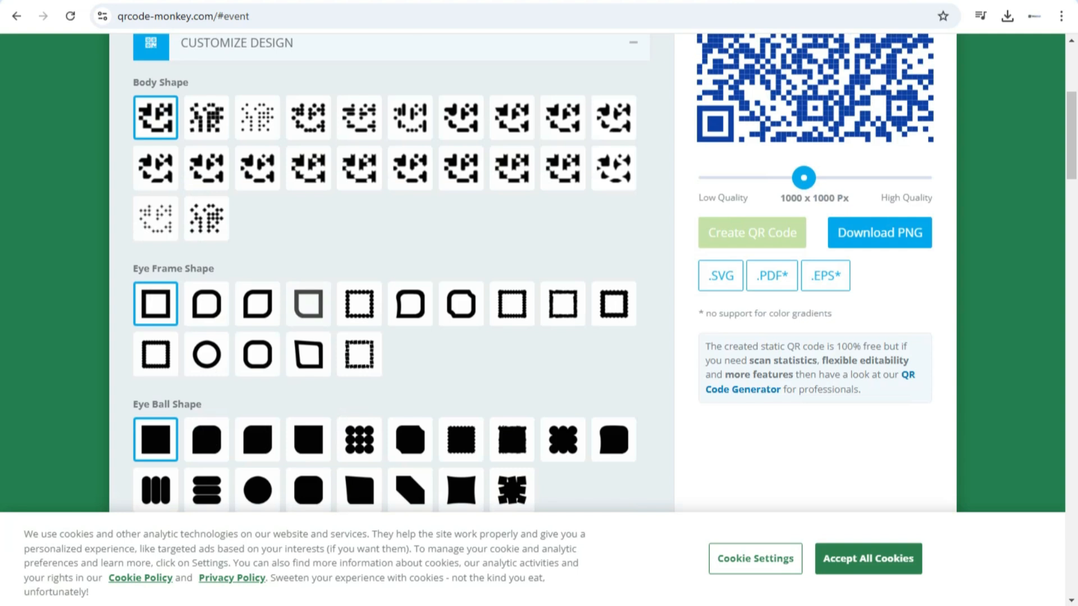
{"action": "scroll", "coordinate": [539, 269], "scroll_direction": "up", "scroll_amount": 4}
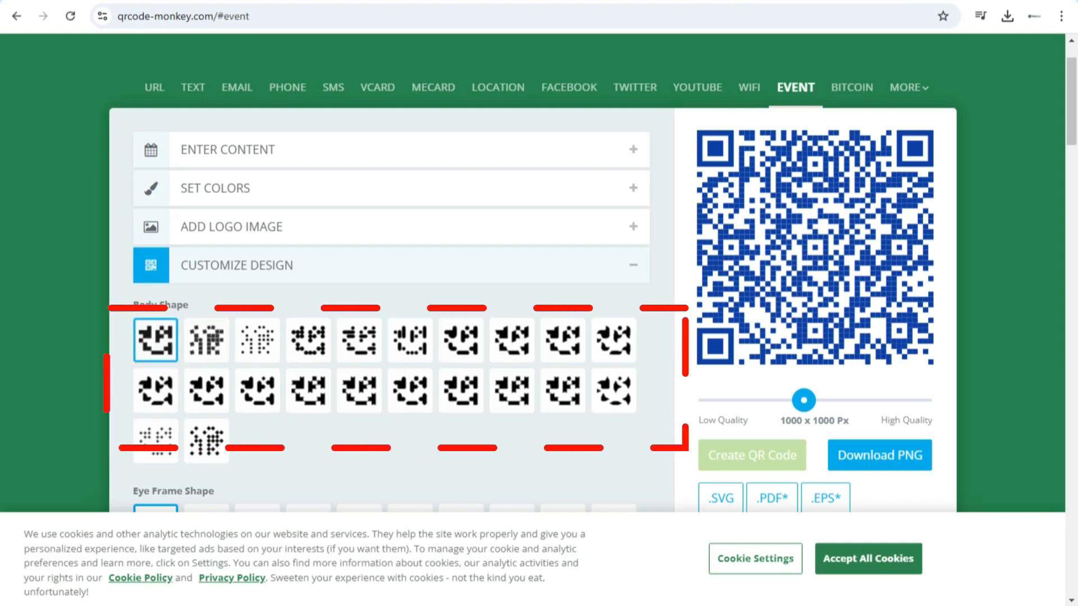
{"action": "left_click", "coordinate": [308, 340]}
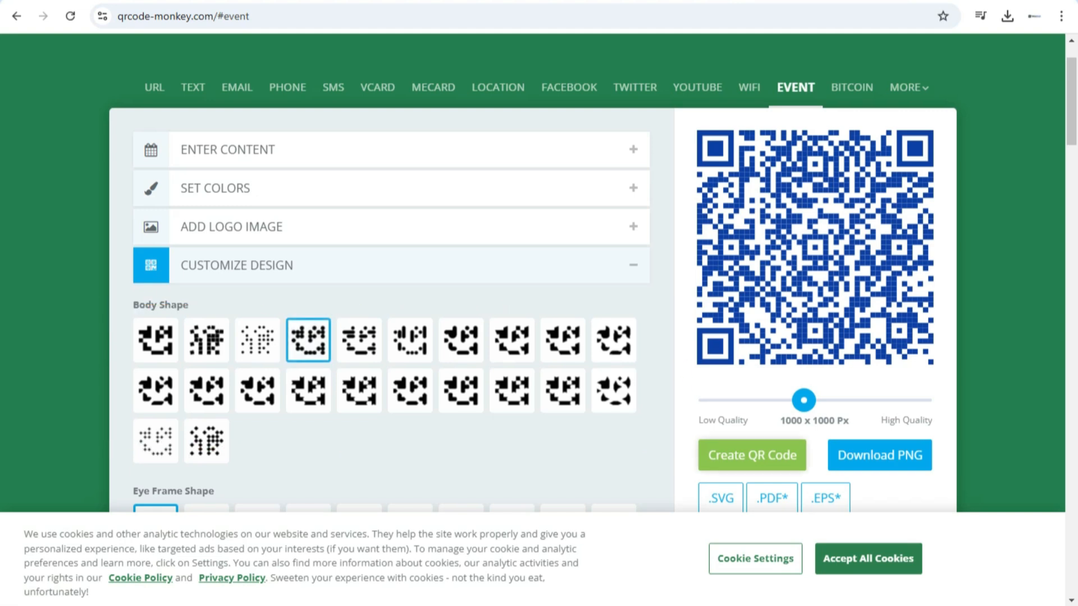
{"action": "left_click", "coordinate": [752, 455]}
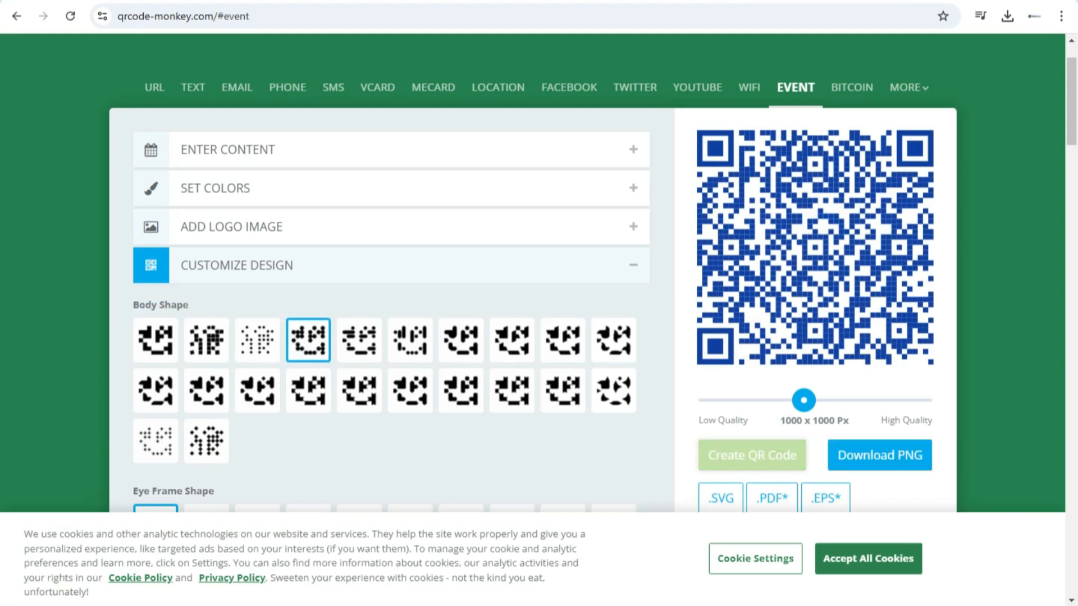
Change the eye frame shape to the rounded frame with one pointed corner, sixth in the first row, and regenerate the code
{"action": "scroll", "coordinate": [539, 280], "scroll_direction": "down", "scroll_amount": 3}
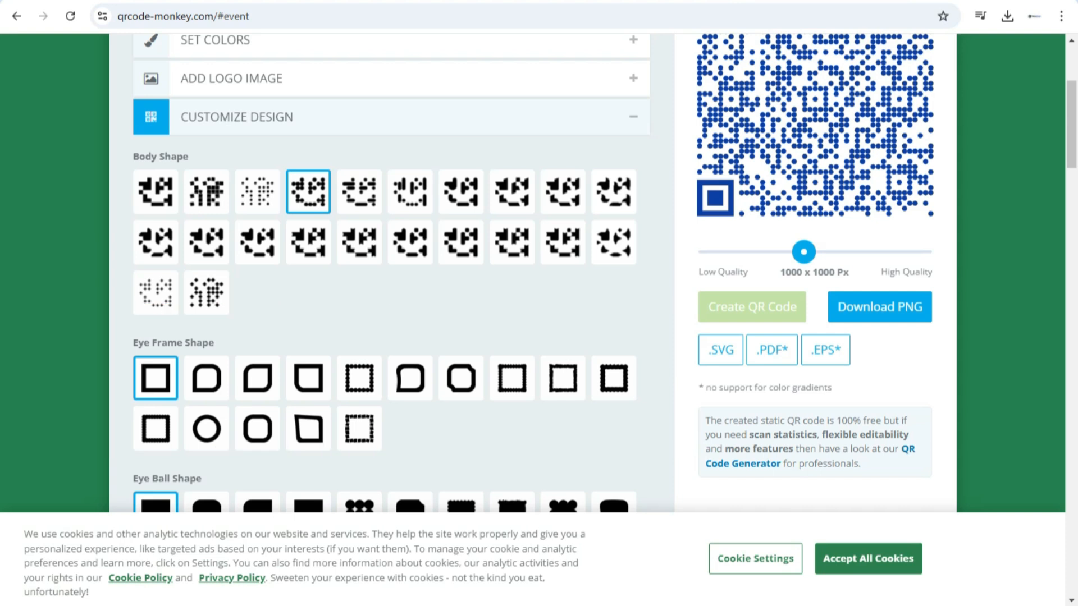
{"action": "scroll", "coordinate": [539, 281], "scroll_direction": "up", "scroll_amount": 1}
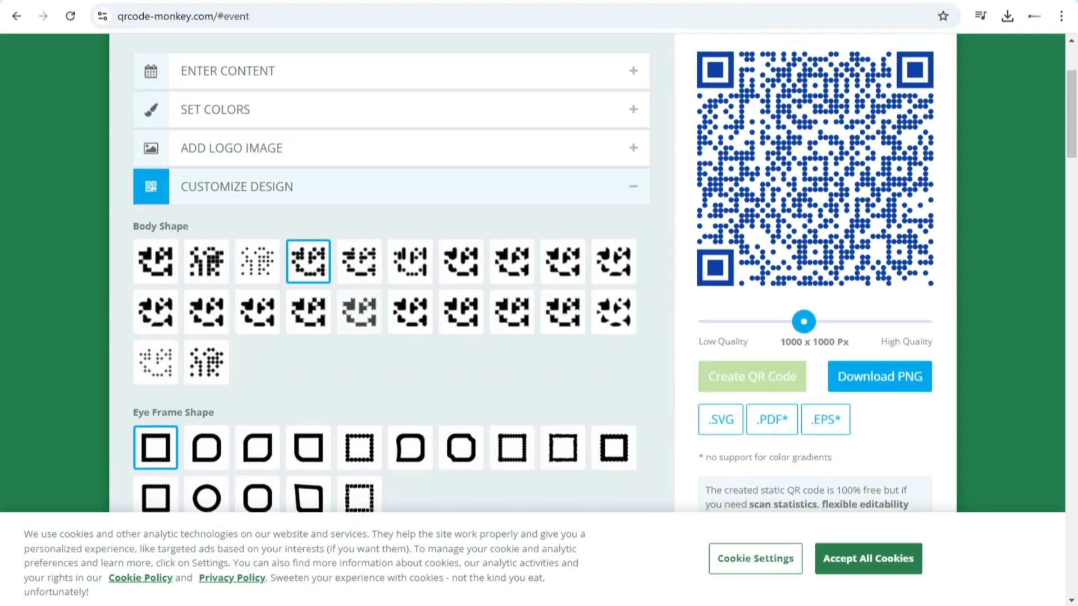
{"action": "scroll", "coordinate": [538, 281], "scroll_direction": "down", "scroll_amount": 1}
{"action": "left_click", "coordinate": [410, 379]}
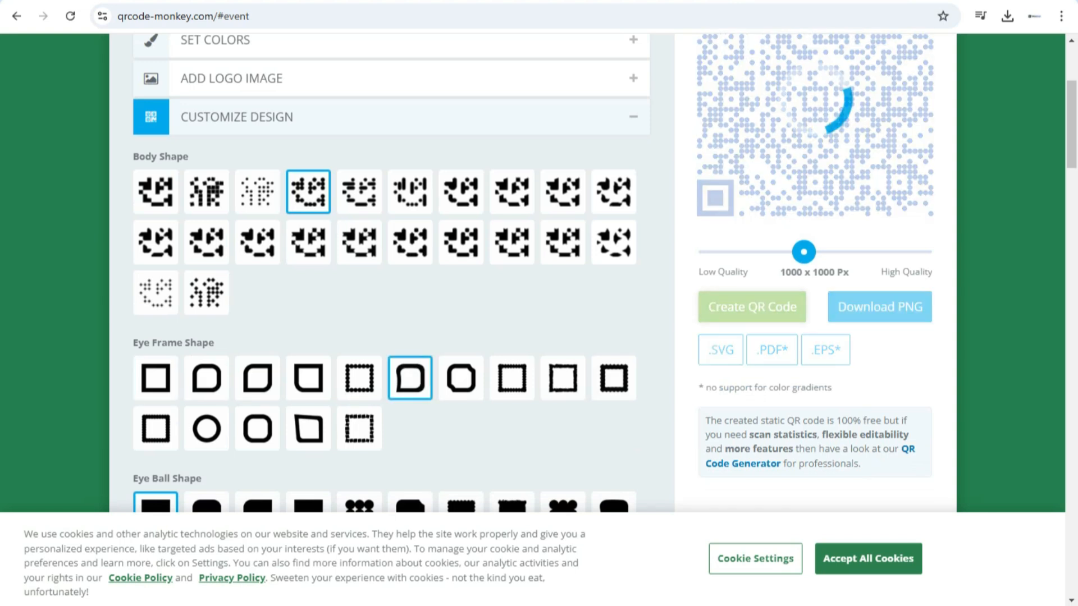
{"action": "scroll", "coordinate": [539, 275], "scroll_direction": "up", "scroll_amount": 2}
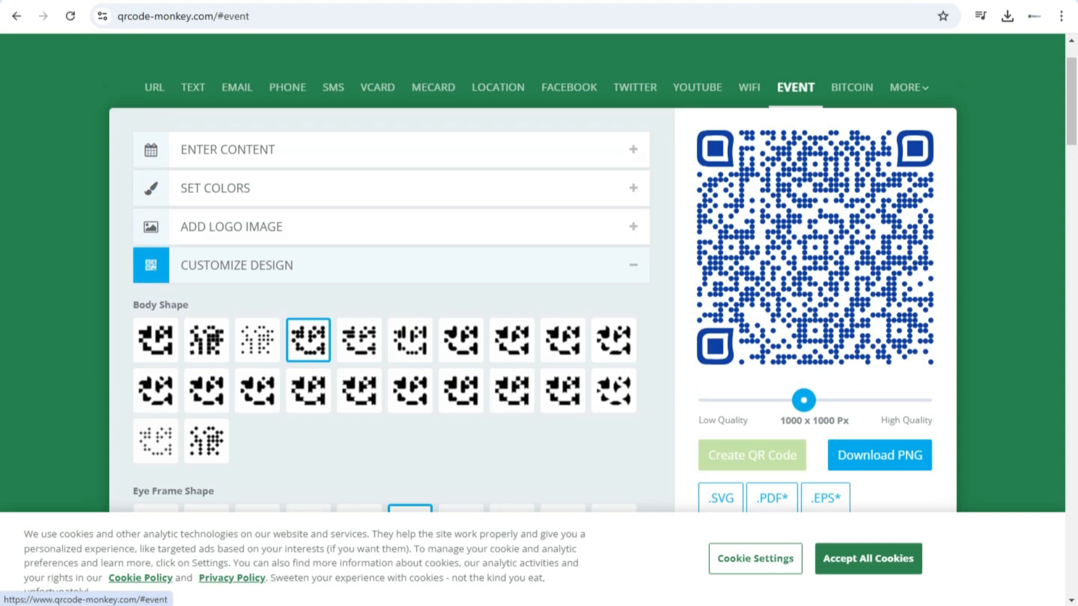
Look through the eye ball shape options without changing the selection and reopen the event content section
{"action": "scroll", "coordinate": [539, 275], "scroll_direction": "down", "scroll_amount": 4}
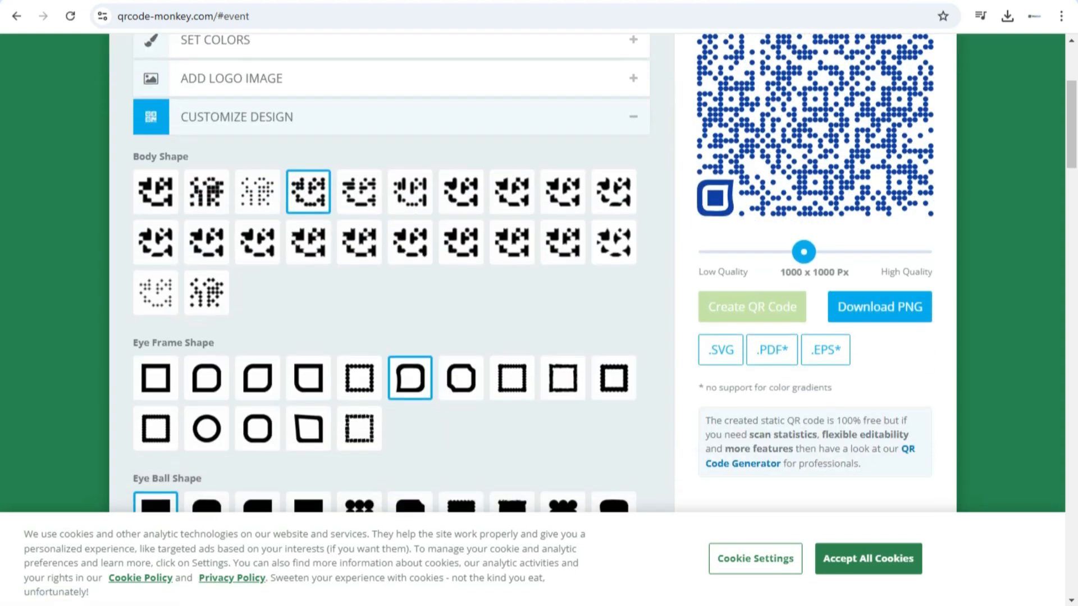
{"action": "scroll", "coordinate": [392, 270], "scroll_direction": "down", "scroll_amount": 1}
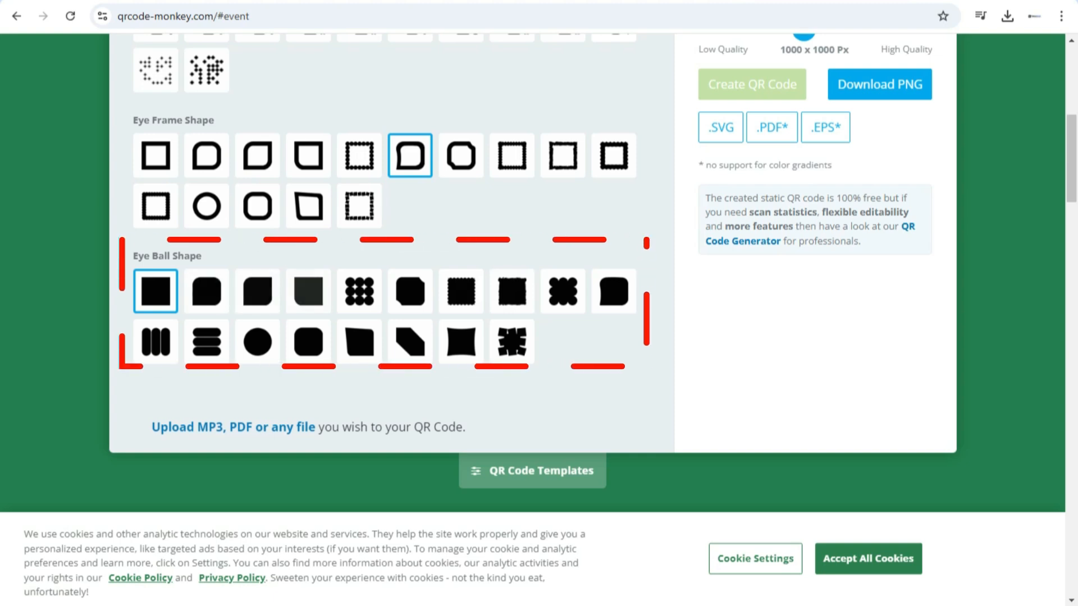
{"action": "scroll", "coordinate": [393, 270], "scroll_direction": "up", "scroll_amount": 6}
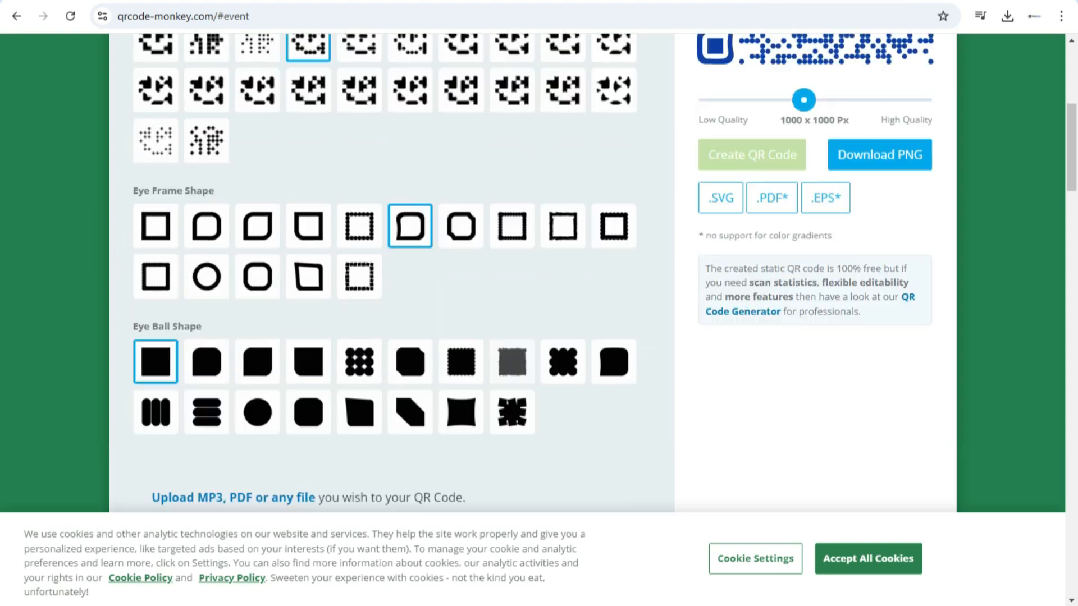
{"action": "scroll", "coordinate": [533, 270], "scroll_direction": "up", "scroll_amount": 1}
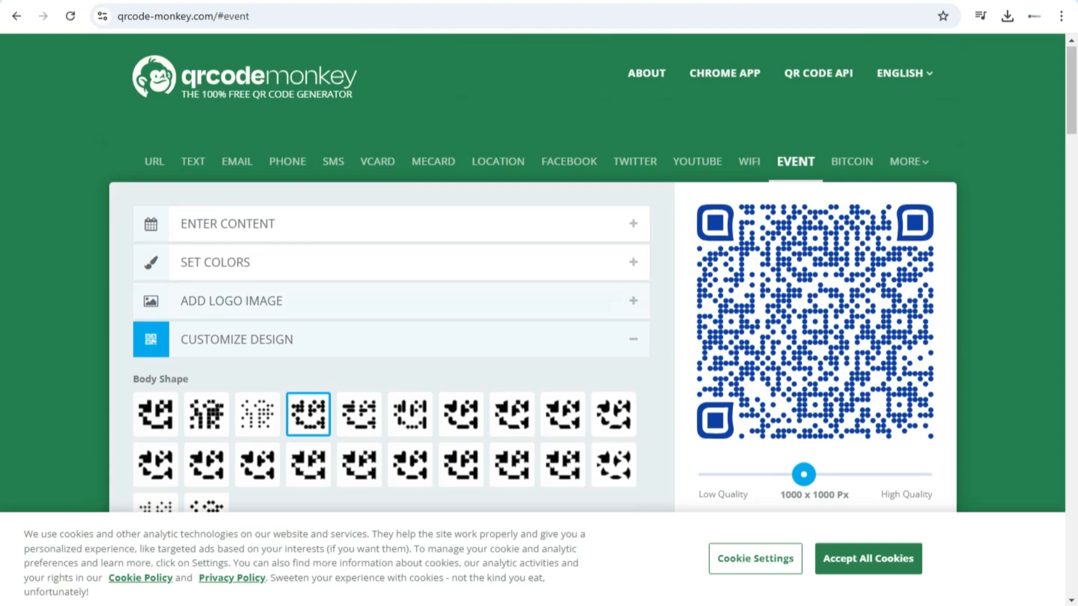
{"action": "left_click", "coordinate": [391, 223]}
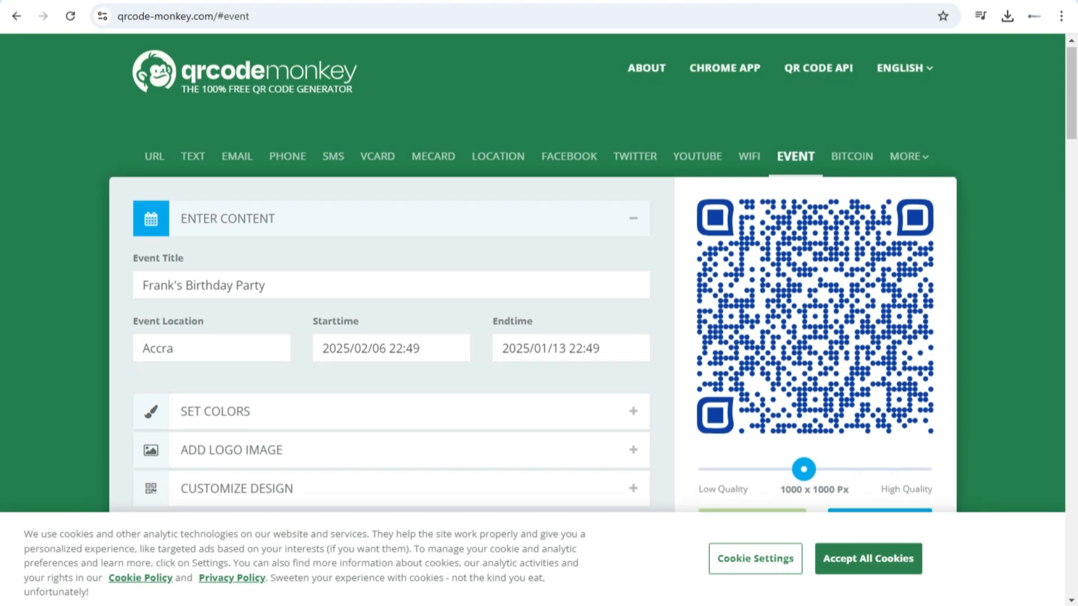
Raise the QR code's image quality to 1400 x 1400 px and regenerate the code
{"action": "scroll", "coordinate": [533, 270], "scroll_direction": "down", "scroll_amount": 1}
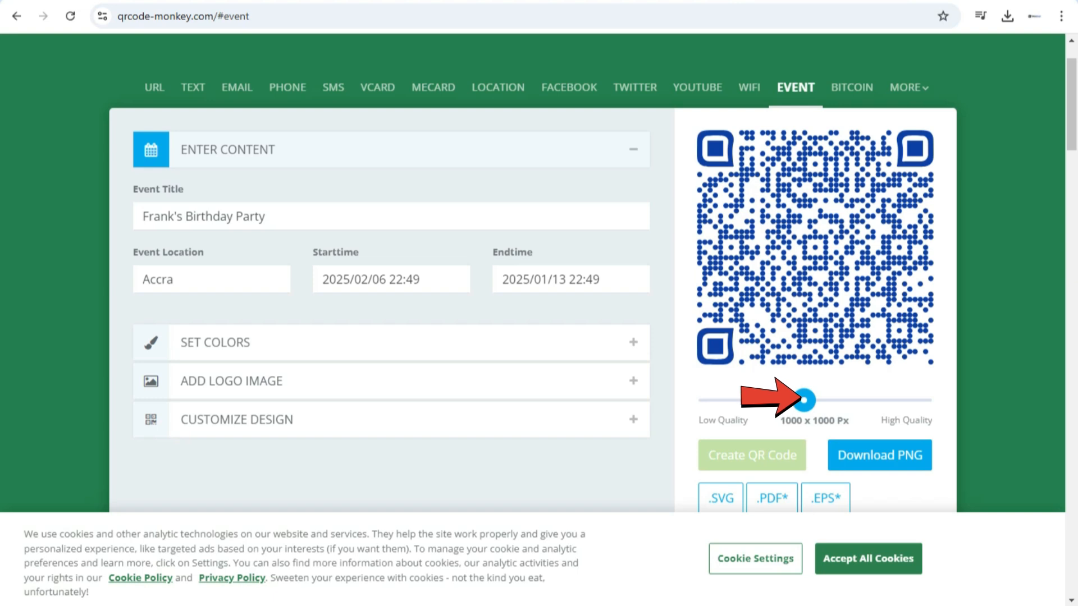
{"action": "left_click_drag", "start_coordinate": [804, 399], "coordinate": [849, 400]}
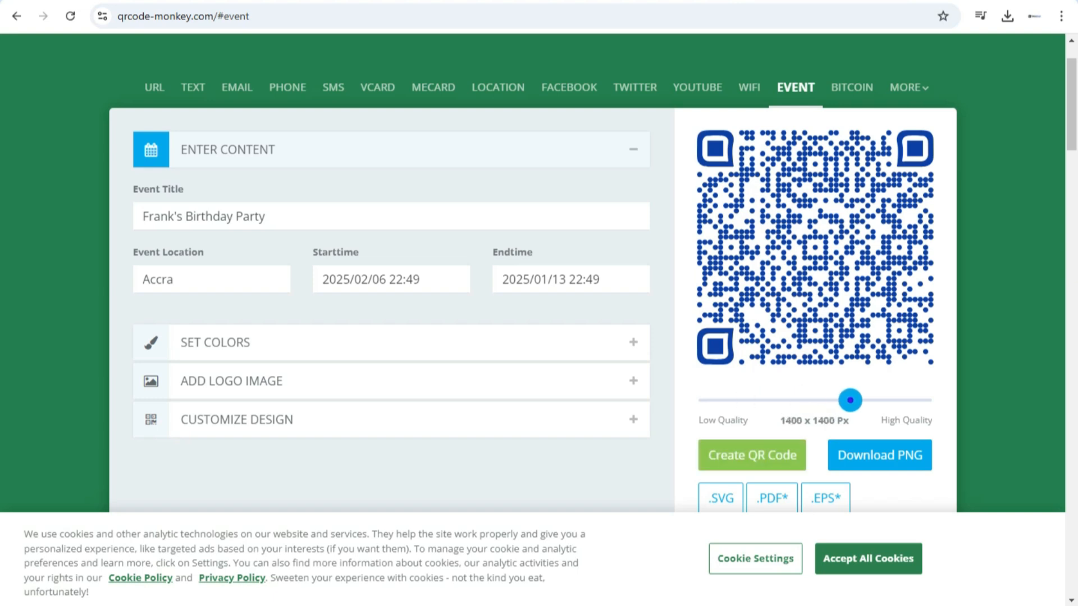
{"action": "scroll", "coordinate": [814, 400], "scroll_direction": "down", "scroll_amount": 1}
{"action": "left_click", "coordinate": [752, 382]}
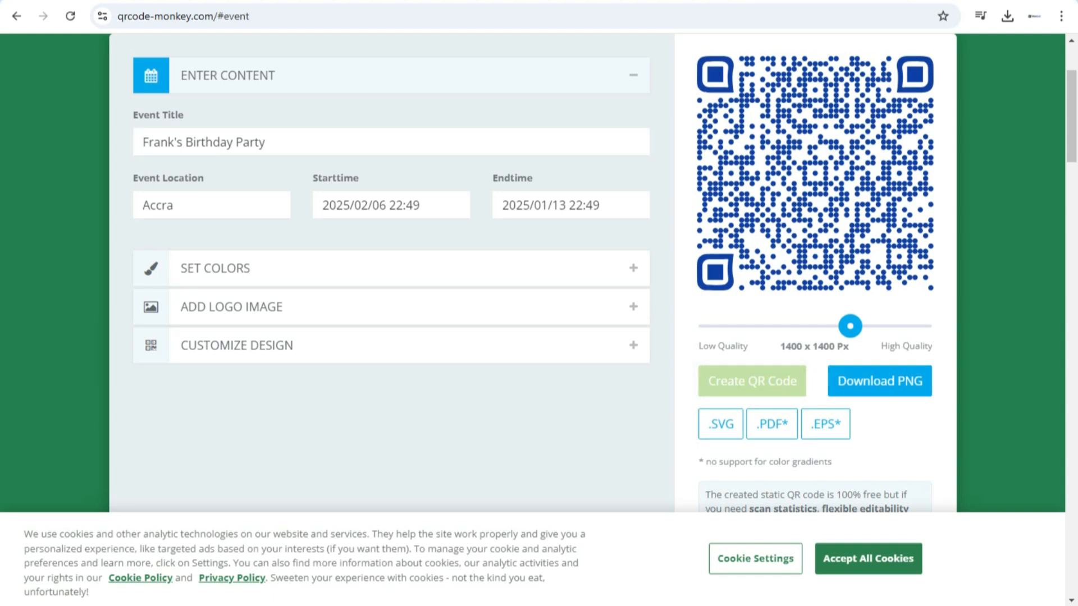
Check the available download formats and download the finished QR code as a PNG image
{"action": "scroll", "coordinate": [772, 350], "scroll_direction": "down", "scroll_amount": 1}
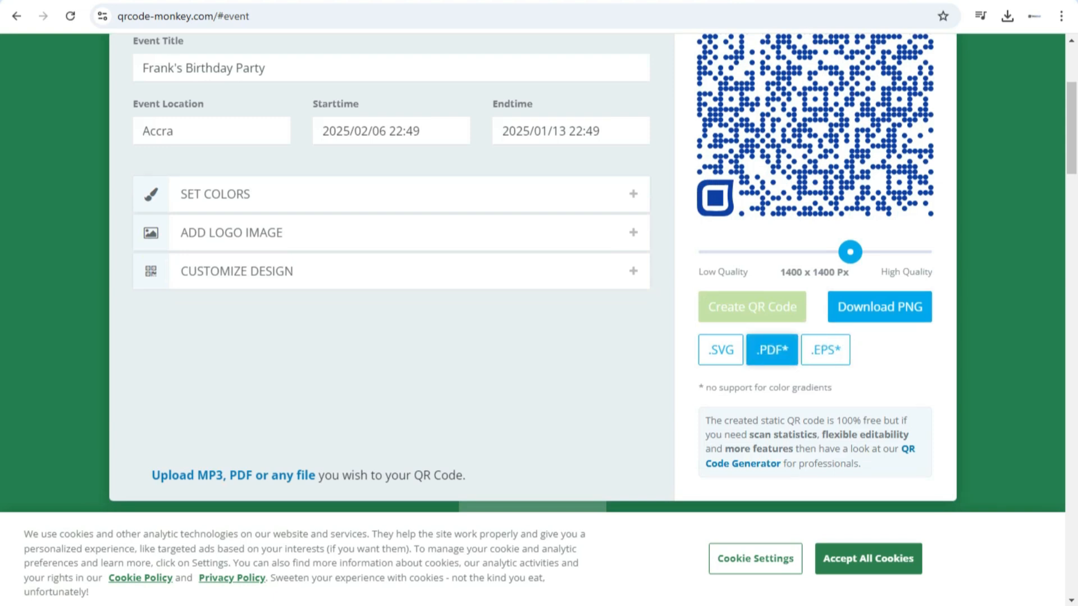
{"action": "scroll", "coordinate": [825, 350], "scroll_direction": "down", "scroll_amount": 1}
{"action": "scroll", "coordinate": [826, 350], "scroll_direction": "up", "scroll_amount": 1}
{"action": "left_click", "coordinate": [879, 306]}
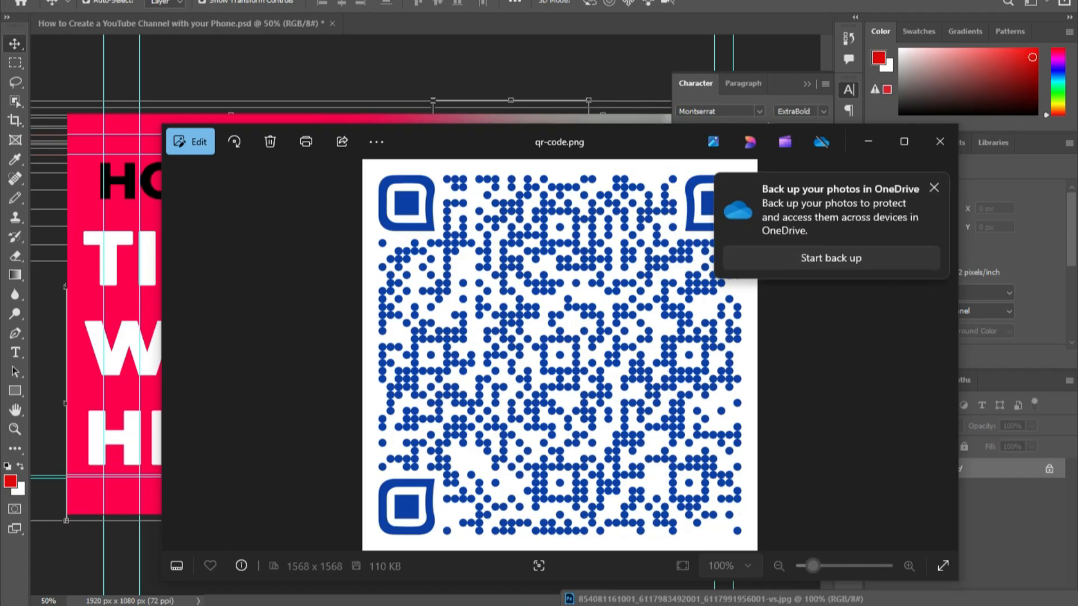
{"action": "left_click", "coordinate": [934, 188]}
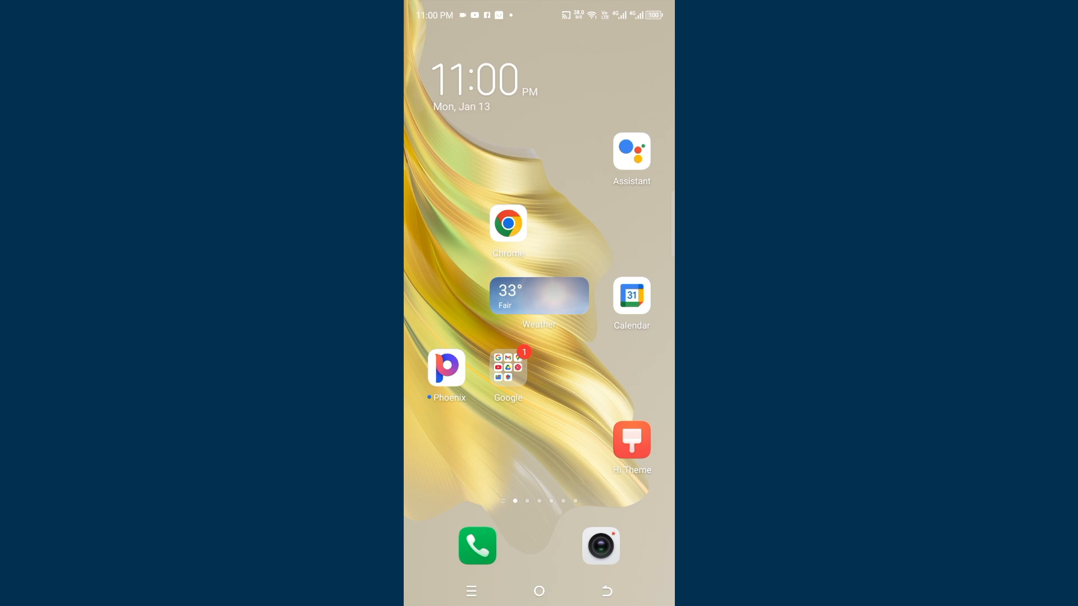
Scan the QR code with the phone's camera app and open the recognized event details
{"action": "left_click", "coordinate": [601, 546]}
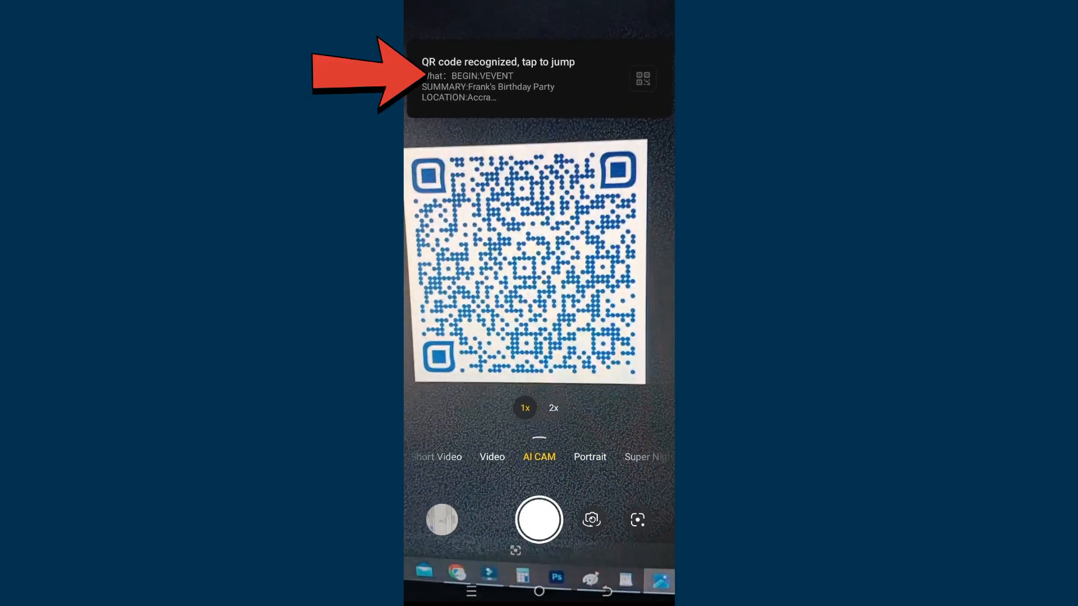
{"action": "left_click", "coordinate": [539, 79]}
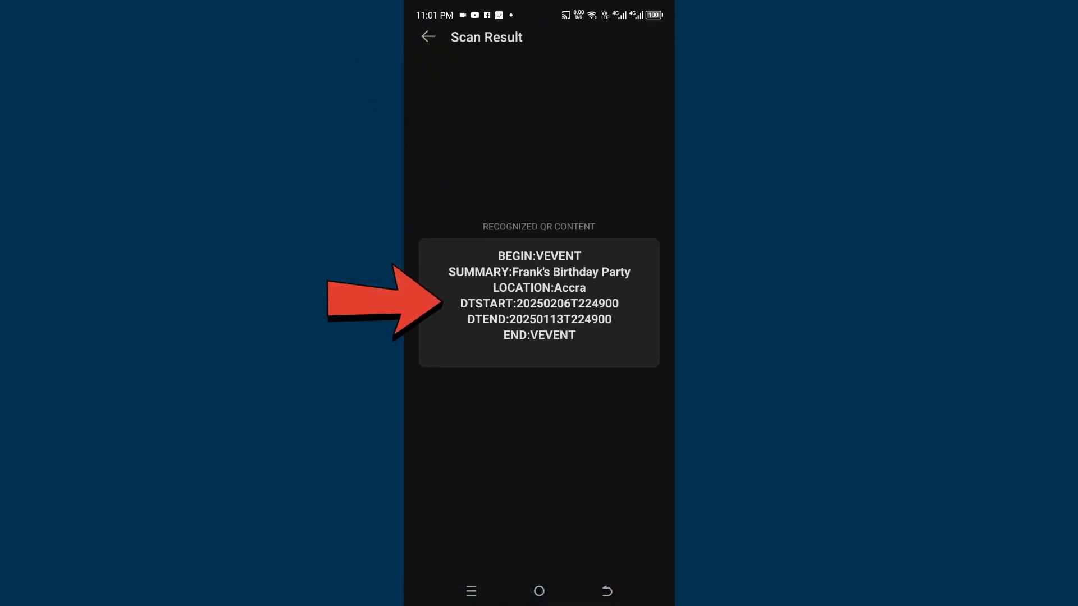